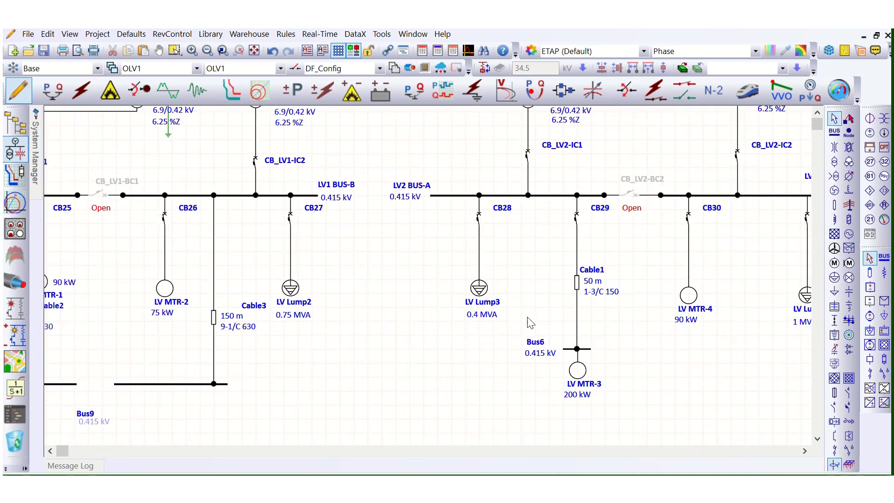
- Zoom in around Bus6 until the 200 kW LV MTR-3, 50 m Cable1 and CB29 are clearly visible
{"action": "scroll", "coordinate": [597, 349], "scroll_direction": "up", "scroll_amount": 2}
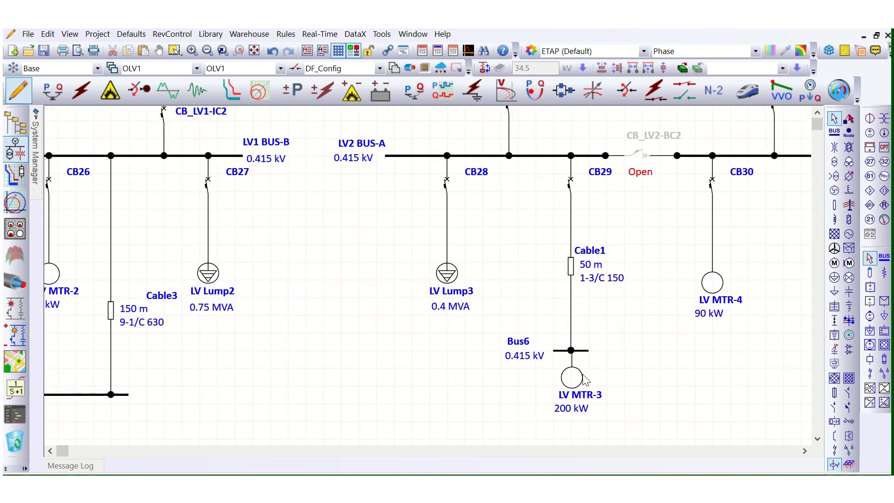
{"action": "scroll", "coordinate": [599, 393], "scroll_direction": "up", "scroll_amount": 1}
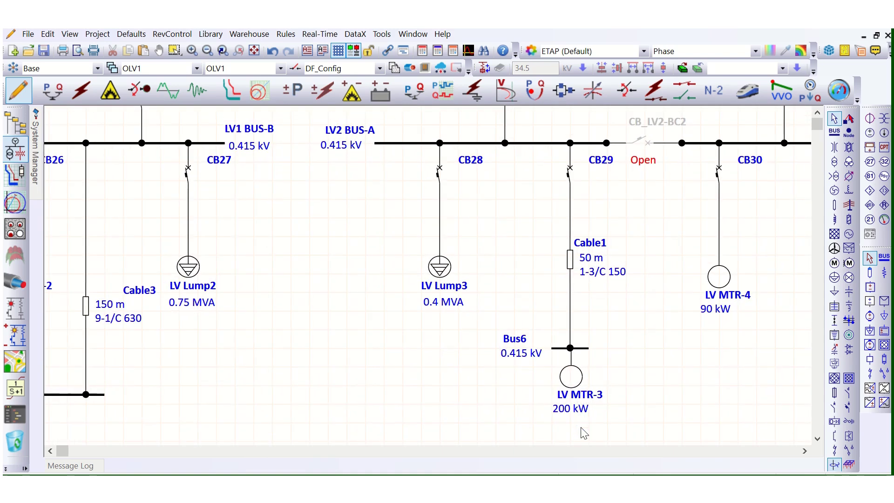
{"action": "scroll", "coordinate": [583, 432], "scroll_direction": "down", "scroll_amount": 1}
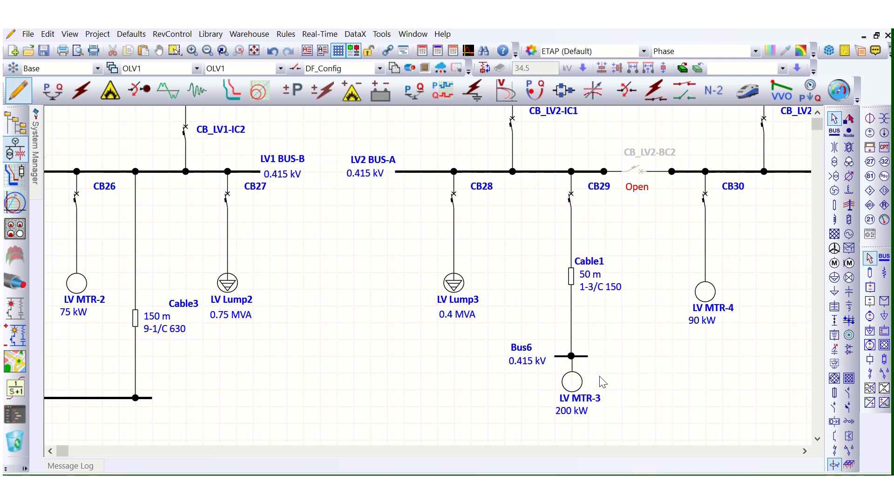
{"action": "double_click", "coordinate": [572, 382]}
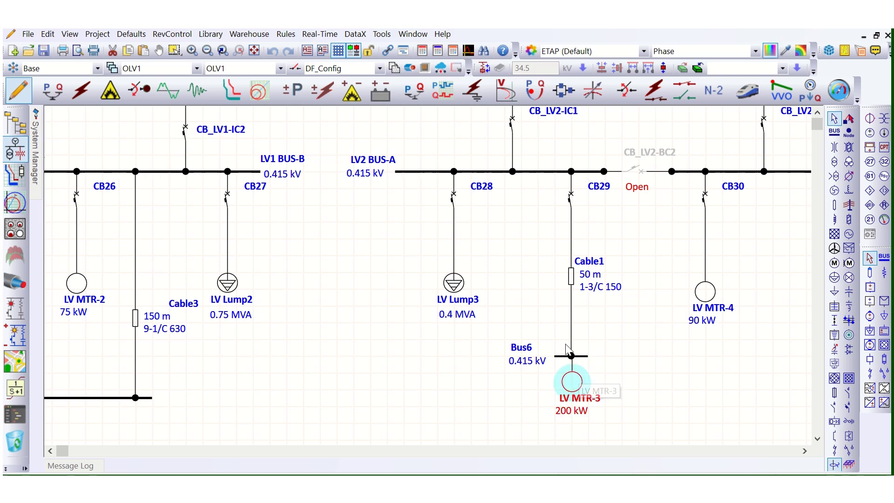
{"action": "left_click", "coordinate": [323, 55]}
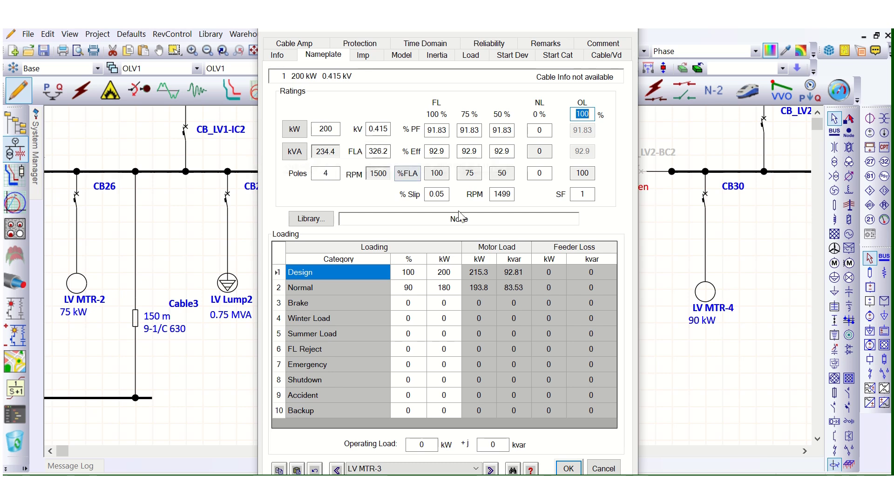
{"action": "left_click", "coordinate": [604, 469]}
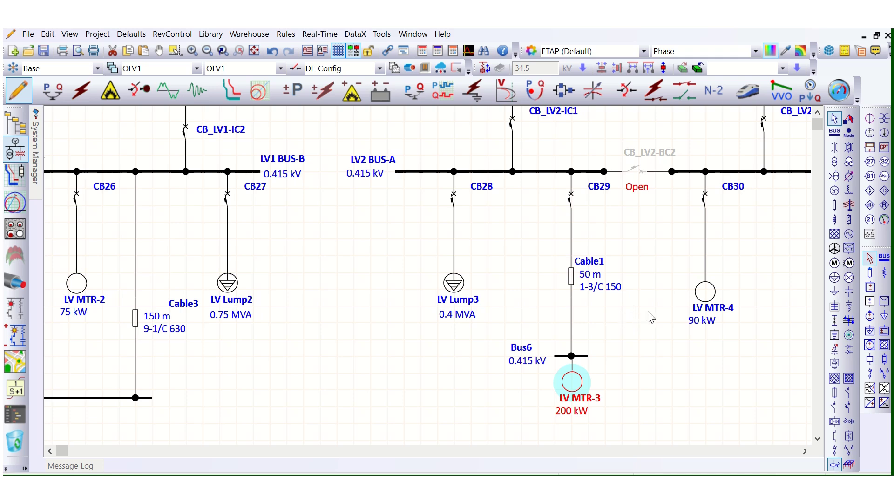
{"action": "left_click", "coordinate": [628, 366]}
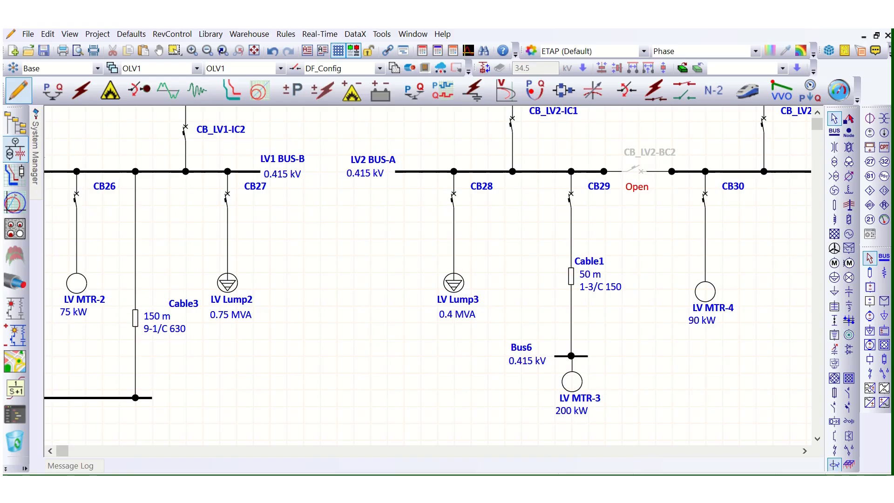
- In Excel, enter the label Ish in D4 and cancel the formula started in E4
{"action": "key", "text": "alt+Tab"}
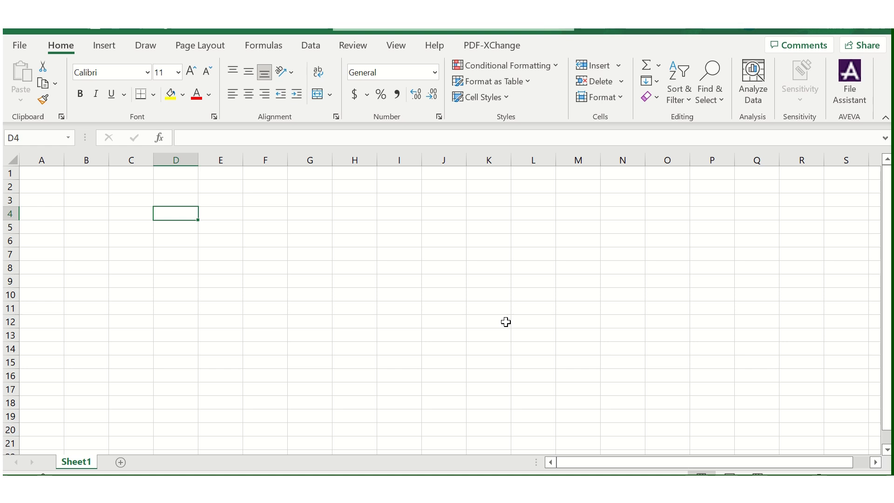
{"action": "type", "text": "I"}
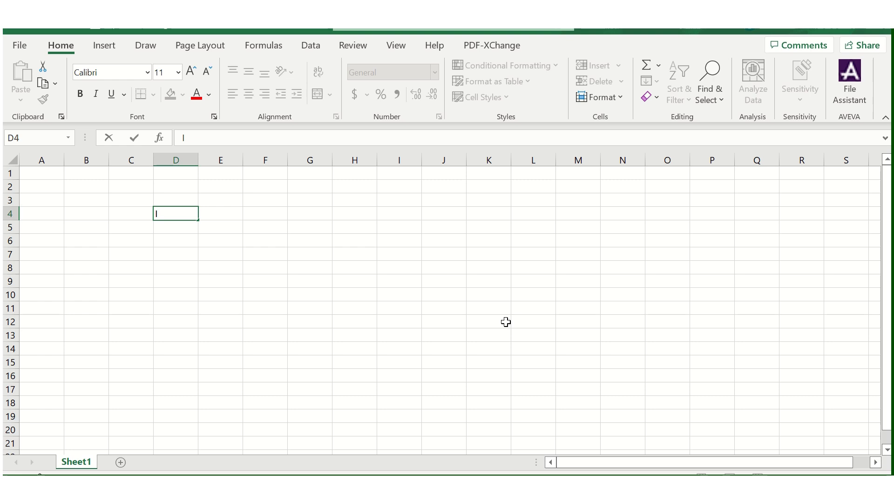
{"action": "type", "text": "sh"}
{"action": "key", "text": "Tab"}
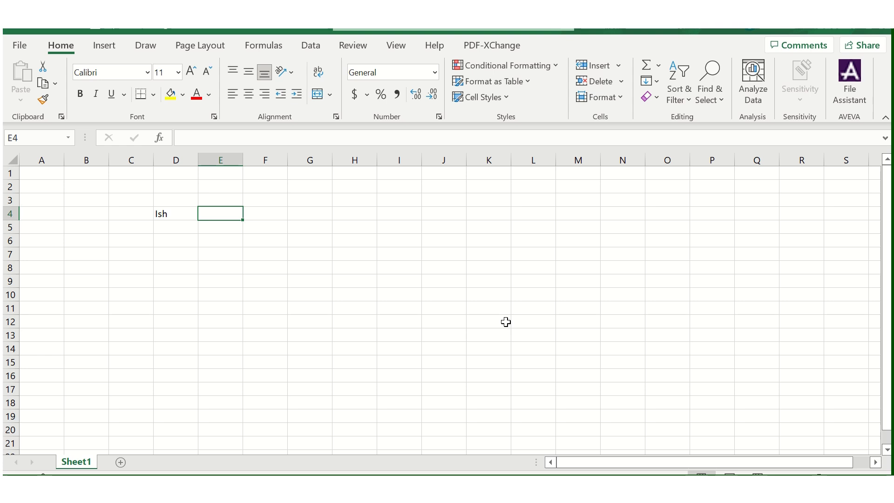
{"action": "type", "text": "="}
{"action": "key", "text": "Right"}
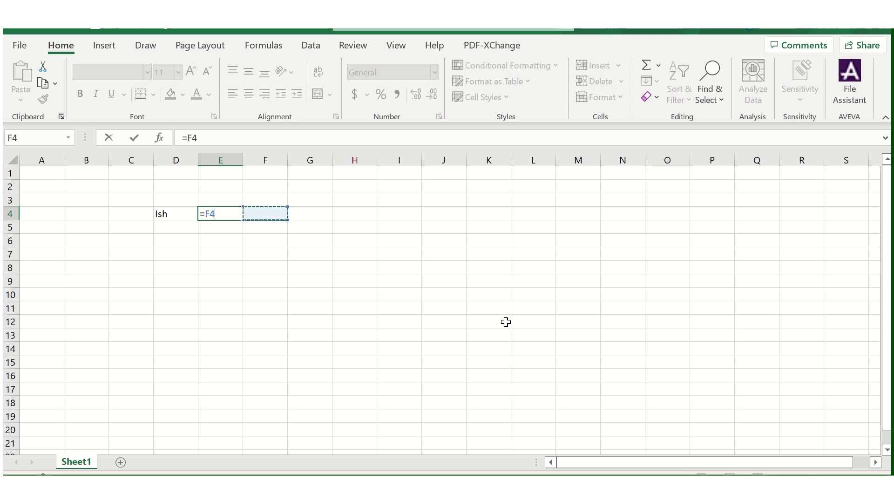
{"action": "key", "text": "Escape"}
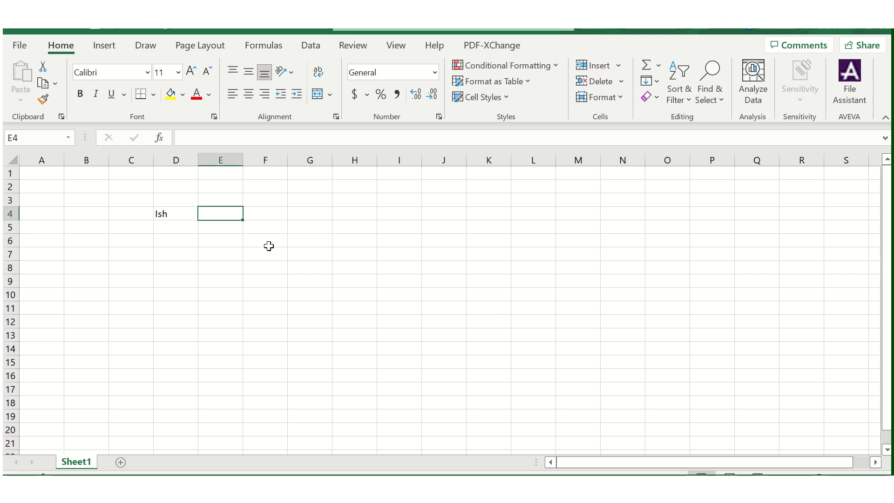
- Enter k*A/sqrt(t) as text in E4, correcting the miscased Ka in the formula bar
{"action": "double_click", "coordinate": [228, 214]}
{"action": "type", "text": "kA"}
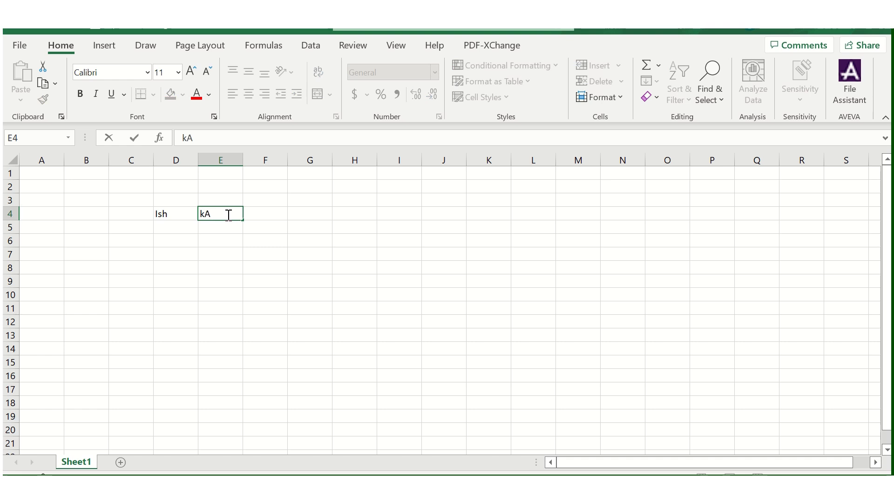
{"action": "type", "text": "/sqrt(t"}
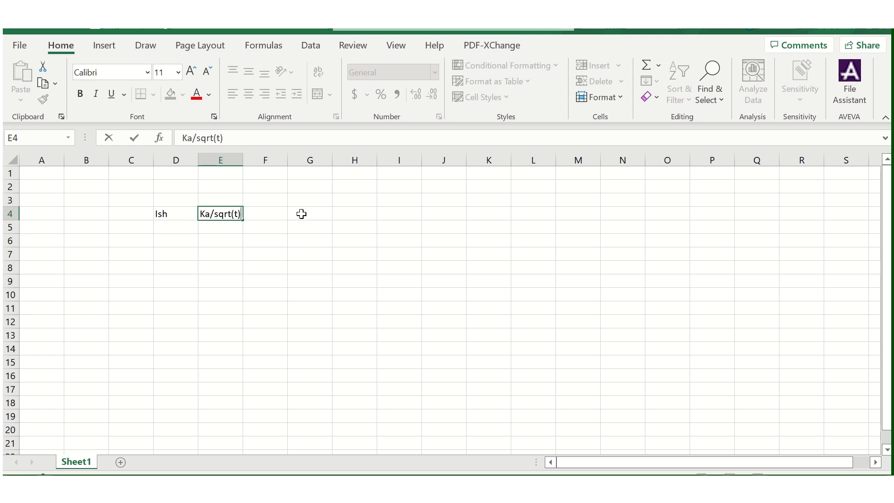
{"action": "key", "text": "Return"}
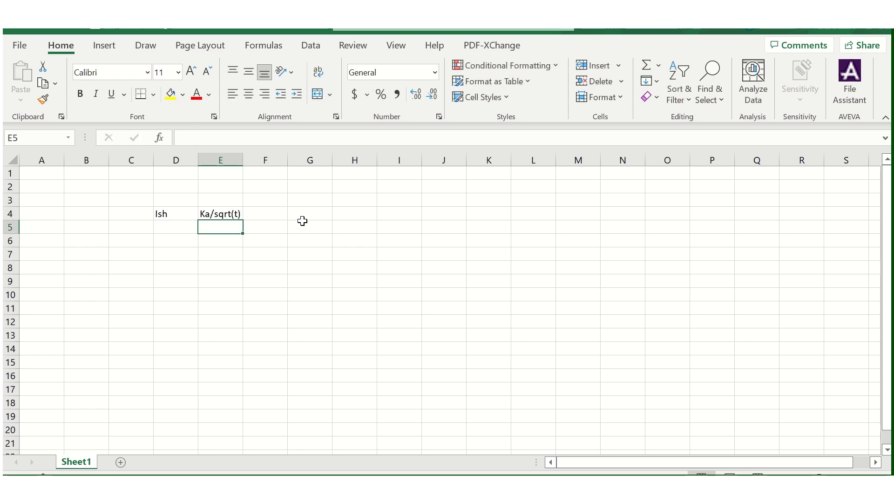
{"action": "left_click", "coordinate": [208, 215]}
{"action": "left_click", "coordinate": [189, 139]}
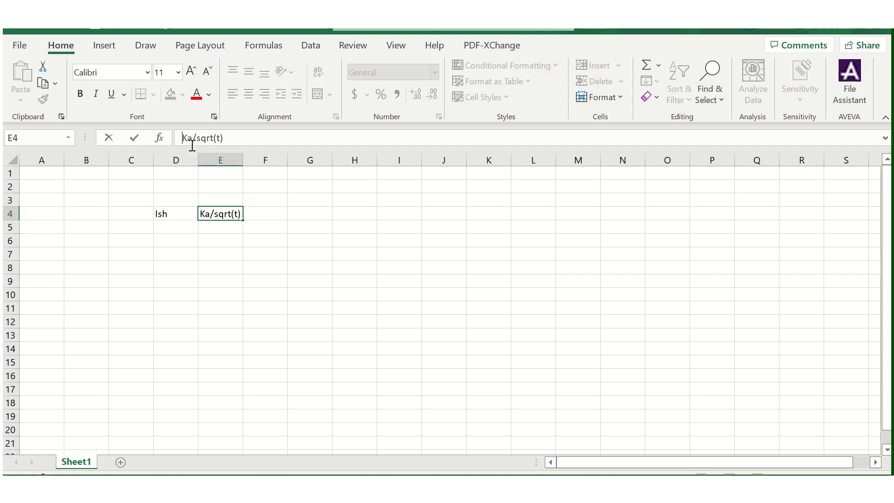
{"action": "key", "text": "Delete"}
{"action": "key", "text": "Delete"}
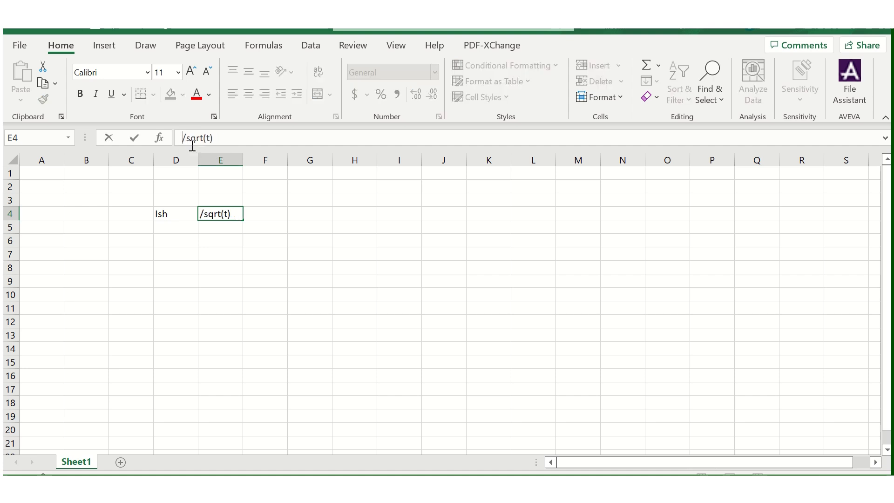
{"action": "type", "text": "kA"}
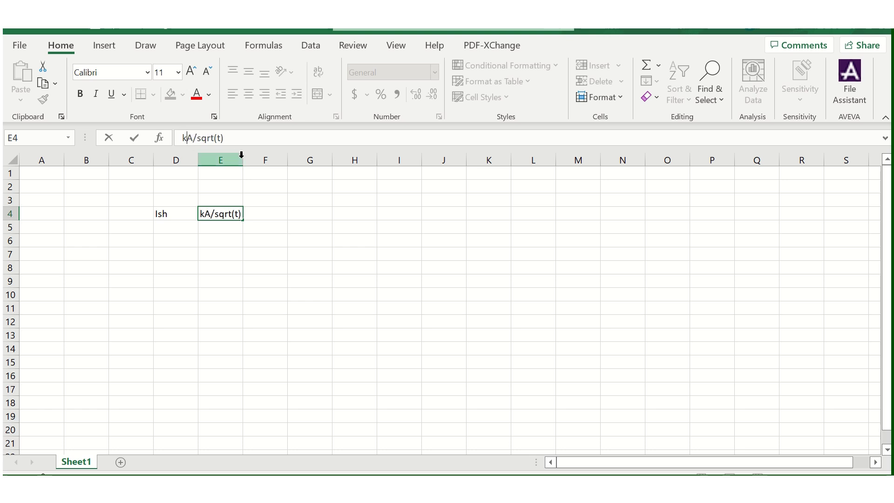
{"action": "type", "text": "*"}
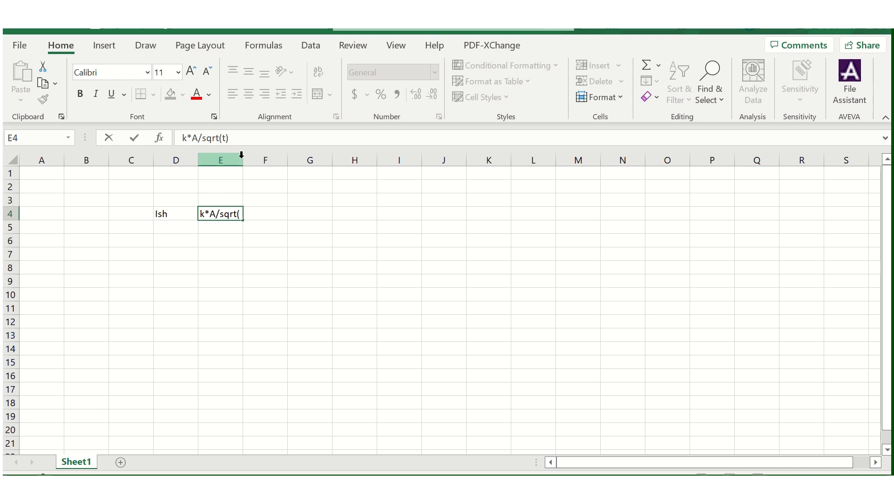
{"action": "key", "text": "Return"}
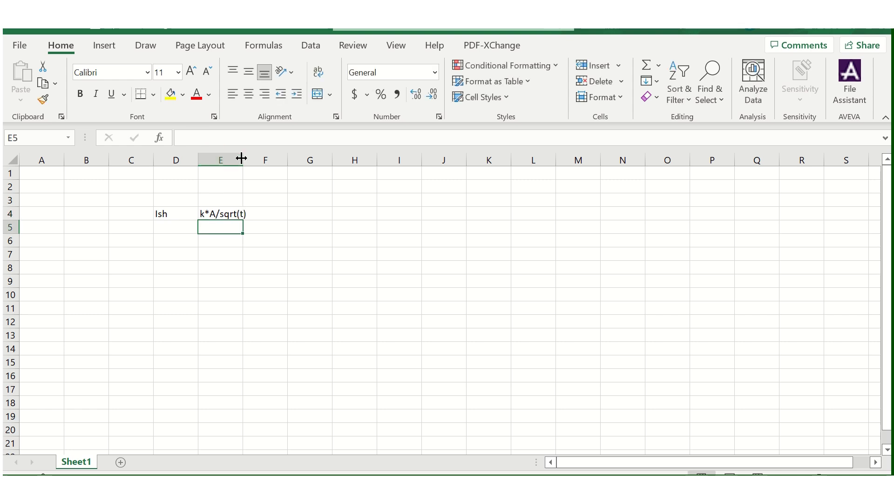
- Drag column E's border to a width of 13.18 so k*A/sqrt(t) fits fully
{"action": "left_click", "coordinate": [178, 214]}
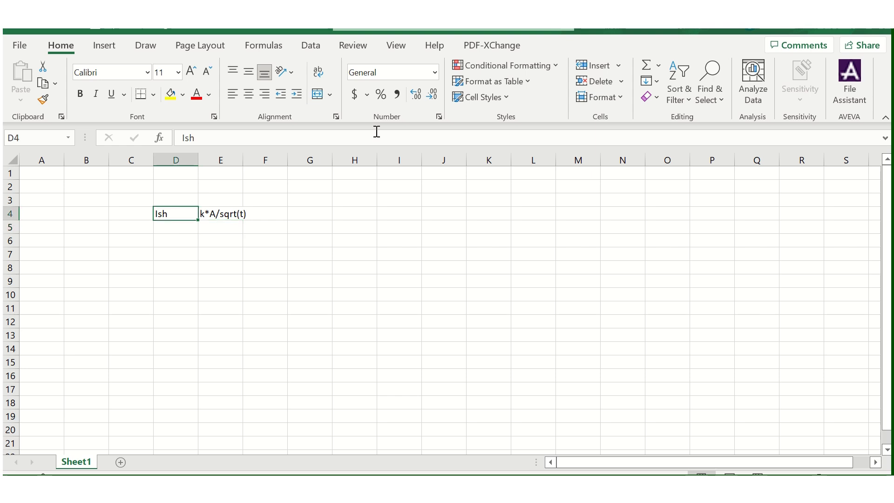
{"action": "mouse_move", "coordinate": [447, 31]}
{"action": "left_click", "coordinate": [173, 233]}
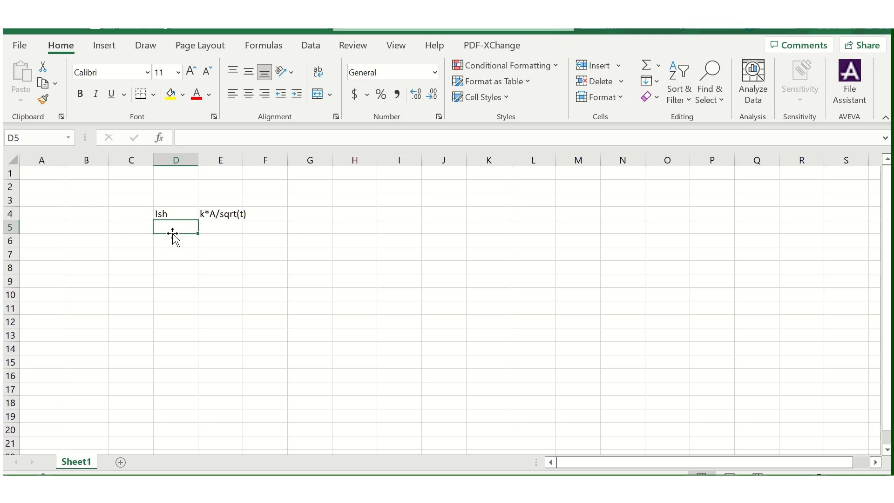
{"action": "key", "text": "Up"}
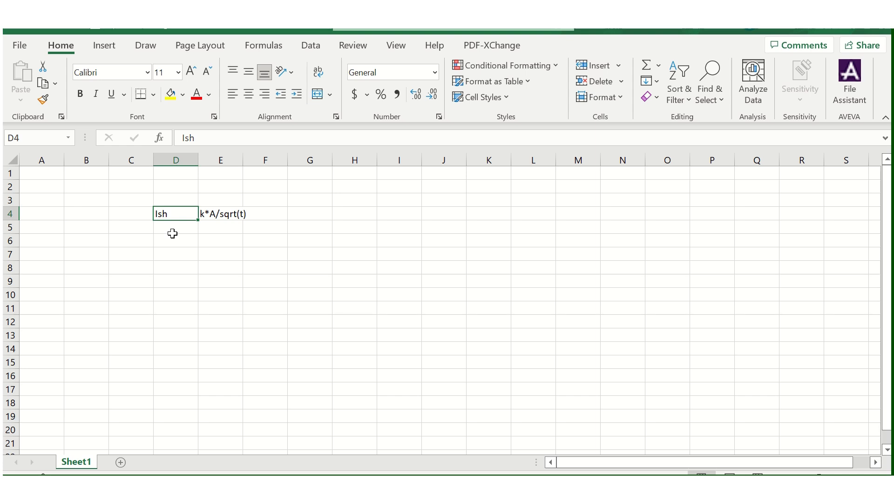
{"action": "key", "text": "Right"}
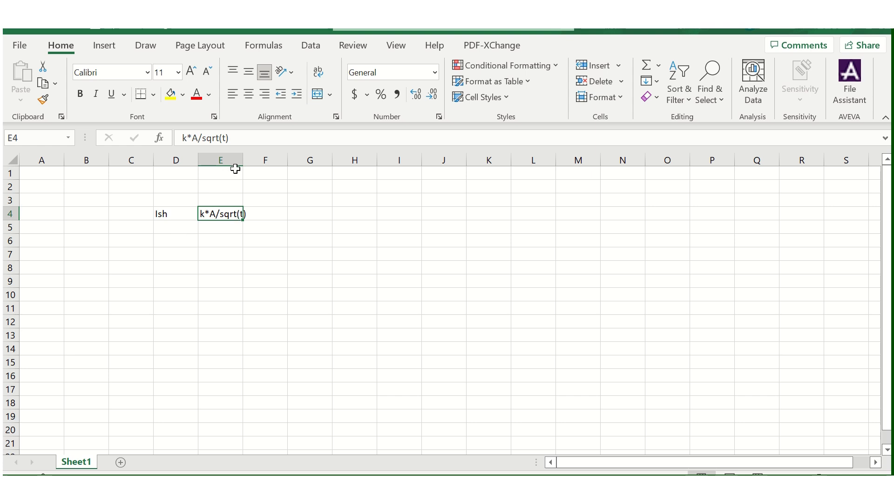
{"action": "left_click_drag", "start_coordinate": [243, 163], "coordinate": [269, 163]}
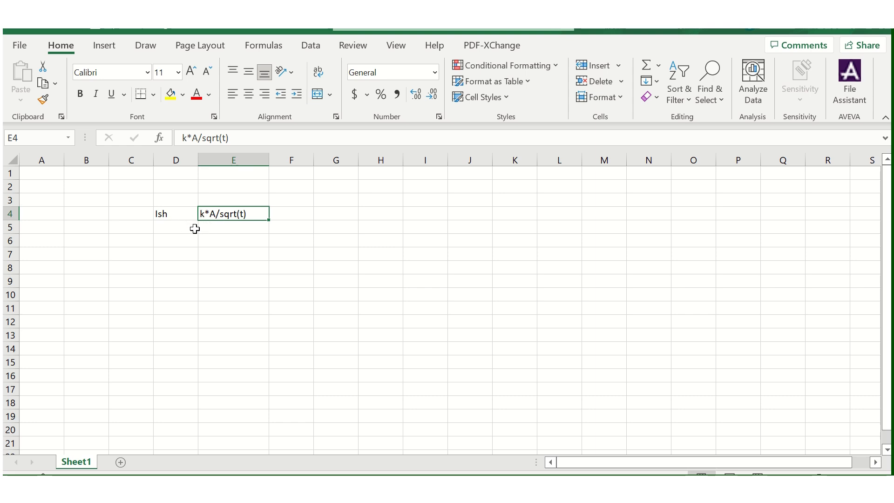
- Put the label A in D6 and the expression Ish*sqrt(t)/k in E6
{"action": "left_click", "coordinate": [179, 240]}
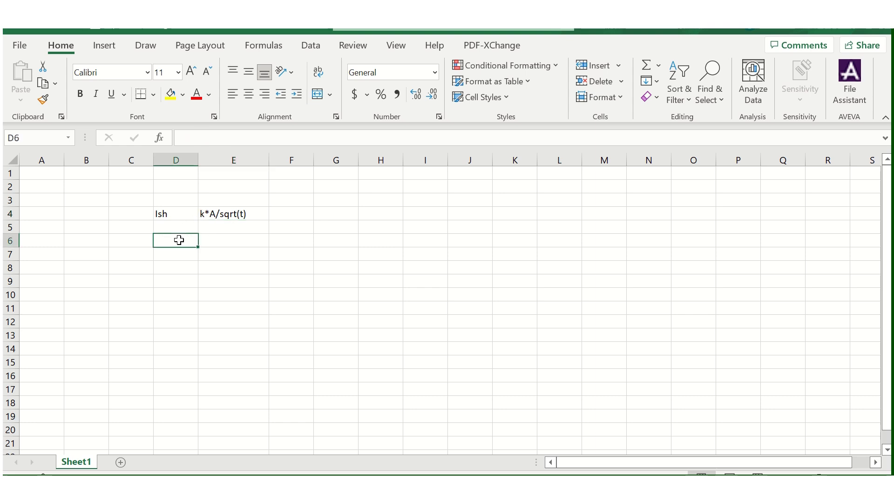
{"action": "type", "text": "A"}
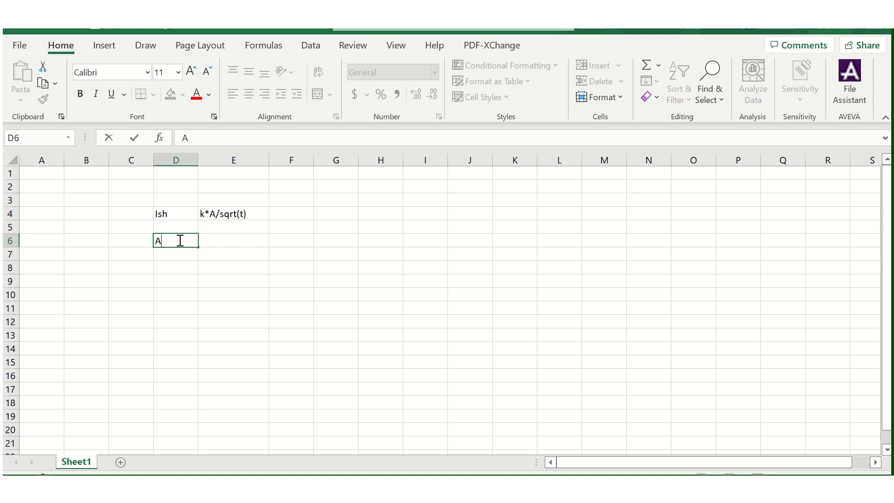
{"action": "key", "text": "Tab"}
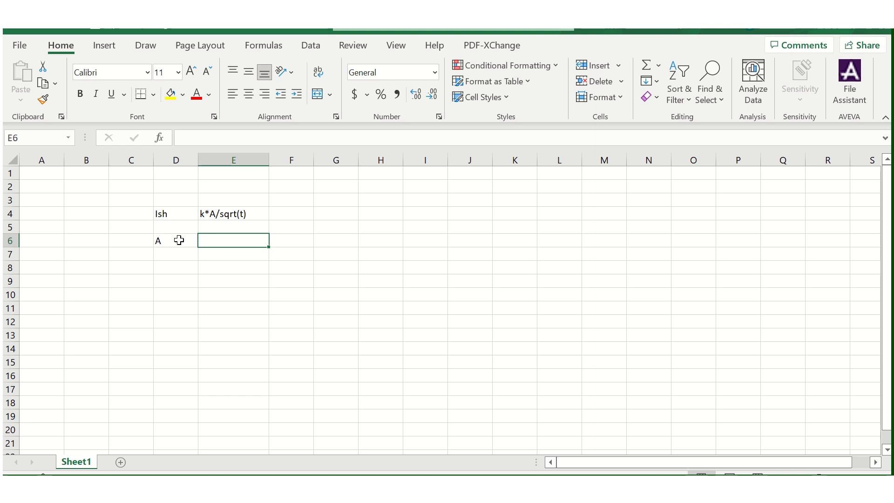
{"action": "type", "text": "I"}
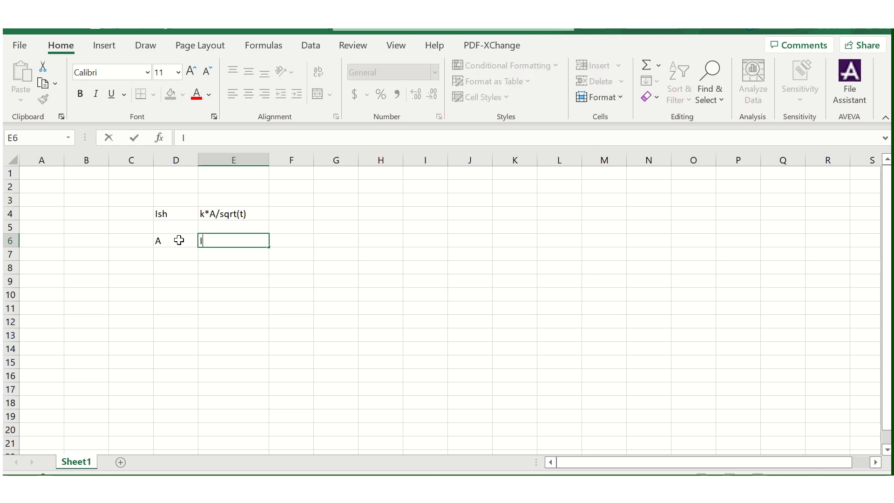
{"action": "type", "text": "sh*sqrt(t)"}
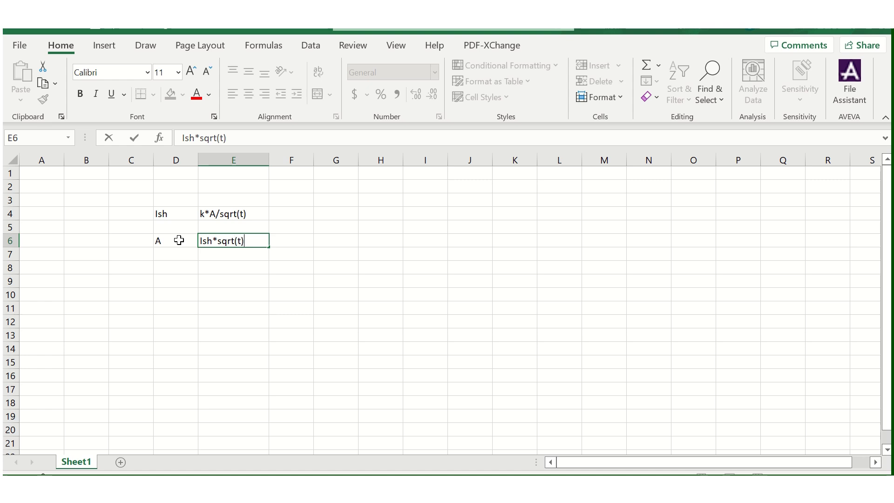
{"action": "type", "text": "/k"}
{"action": "key", "text": "Return"}
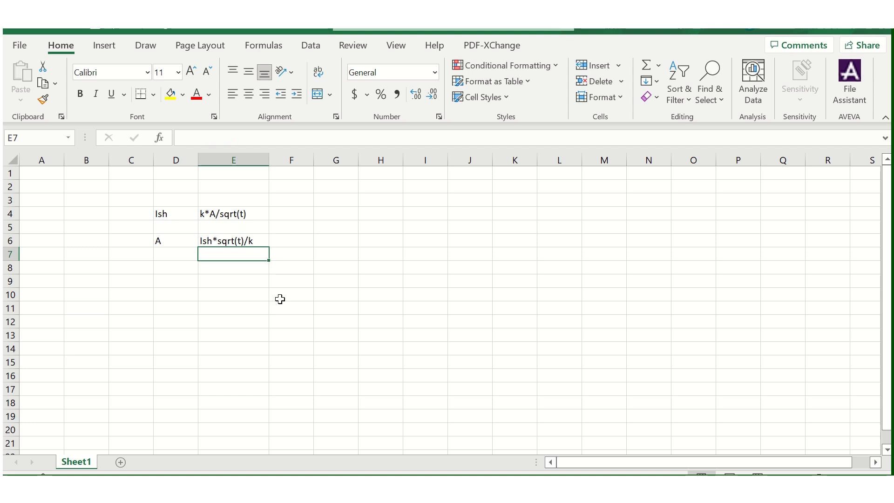
- Begin an =40* calculation in E8, then cancel it so the cell stays empty
{"action": "left_click", "coordinate": [236, 267]}
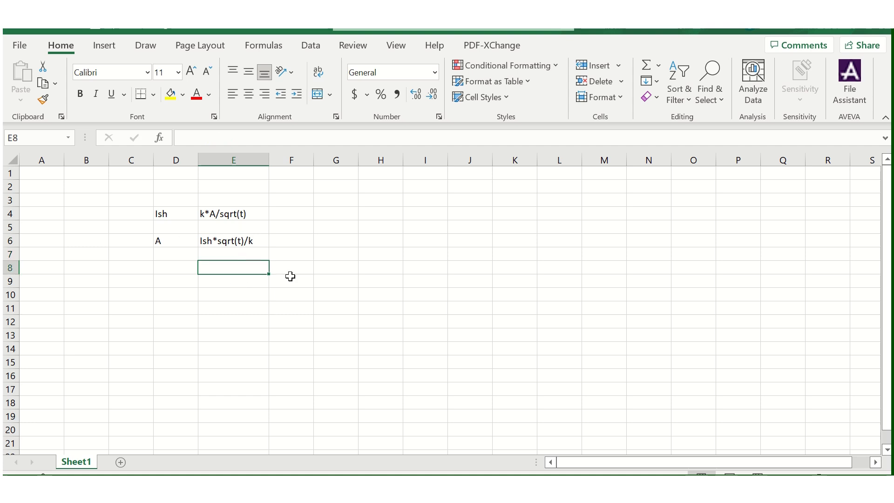
{"action": "type", "text": "="}
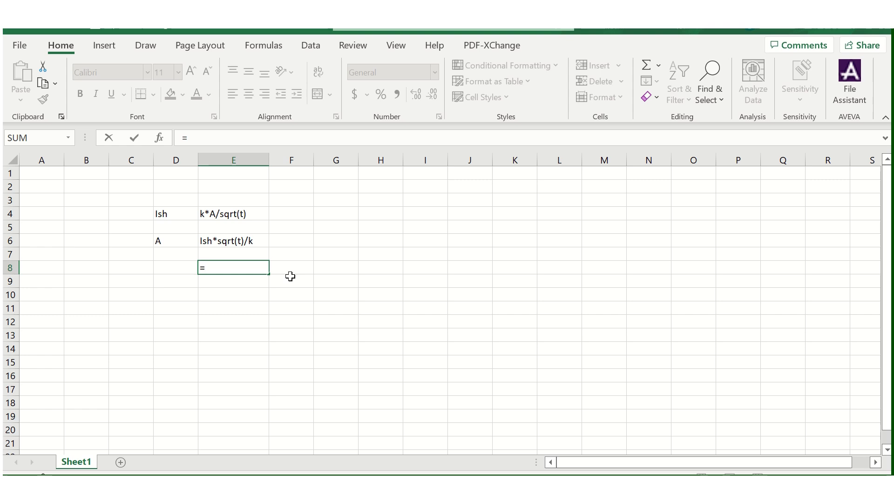
{"action": "type", "text": "40"}
{"action": "type", "text": "*"}
{"action": "key", "text": "Escape"}
- Enter t, 0.16 and the unit S across F8:H8
{"action": "left_click", "coordinate": [328, 266]}
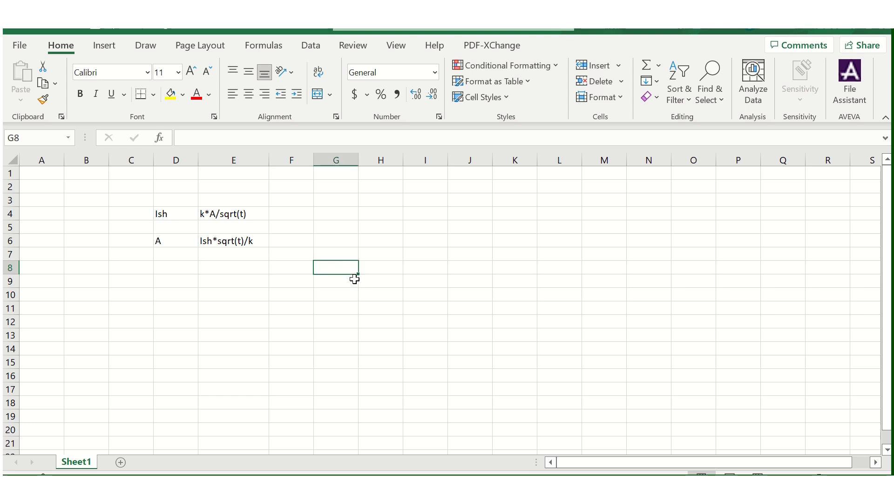
{"action": "left_click", "coordinate": [303, 269]}
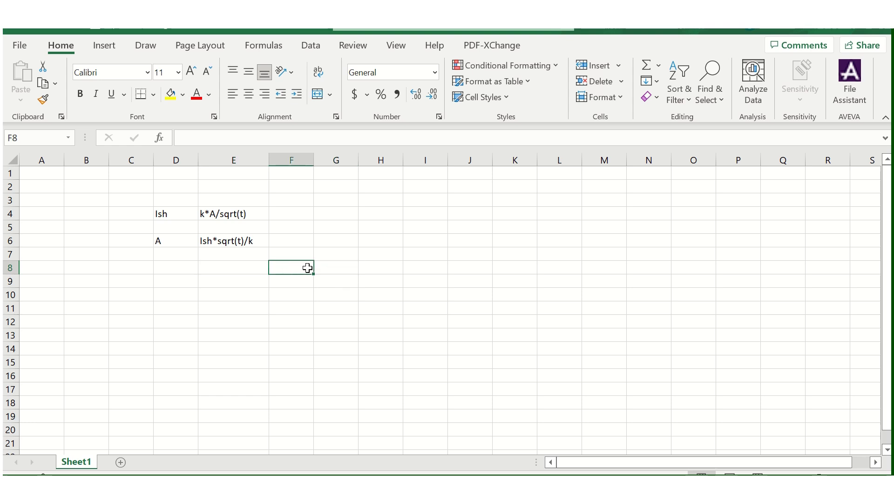
{"action": "type", "text": "t"}
{"action": "key", "text": "Tab"}
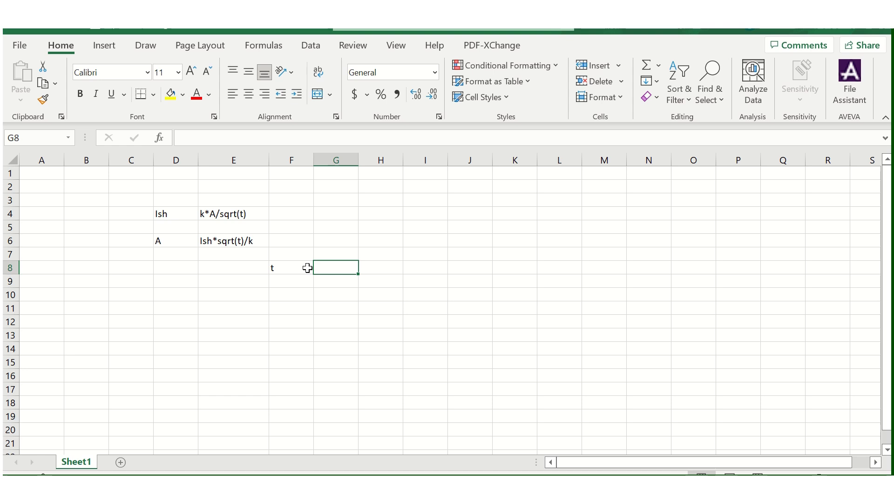
{"action": "type", "text": "0."}
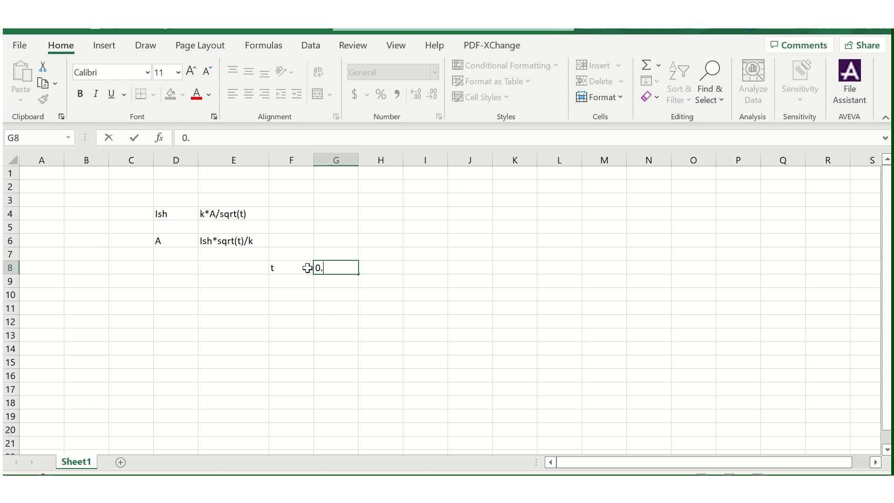
{"action": "type", "text": "16"}
{"action": "key", "text": "Tab"}
{"action": "type", "text": "S"}
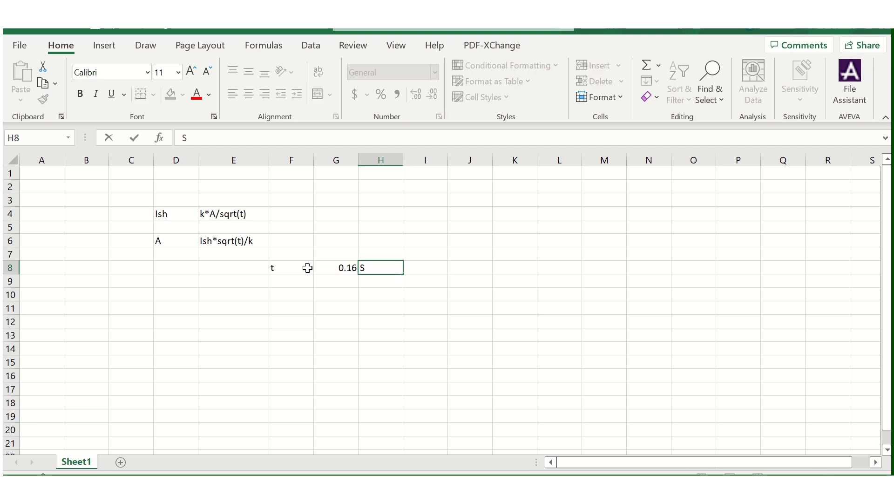
{"action": "key", "text": "Return"}
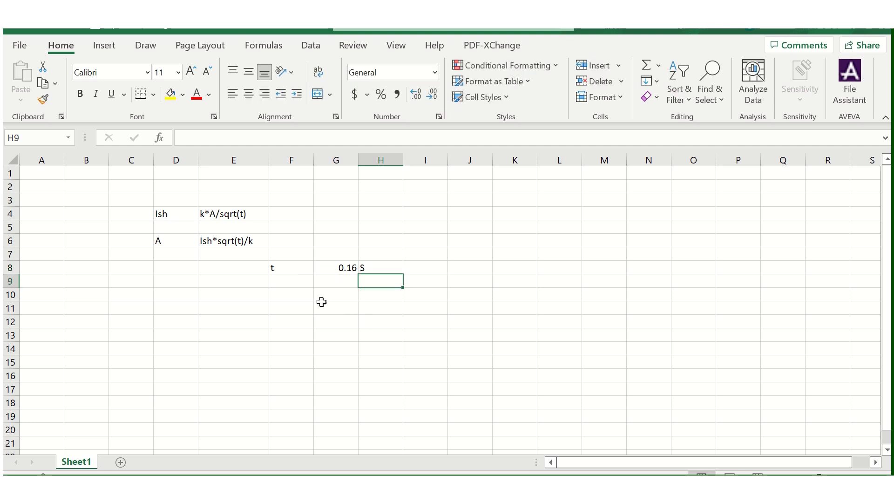
- Enter K with the value 0.143 in F9:G9
{"action": "left_click", "coordinate": [307, 280]}
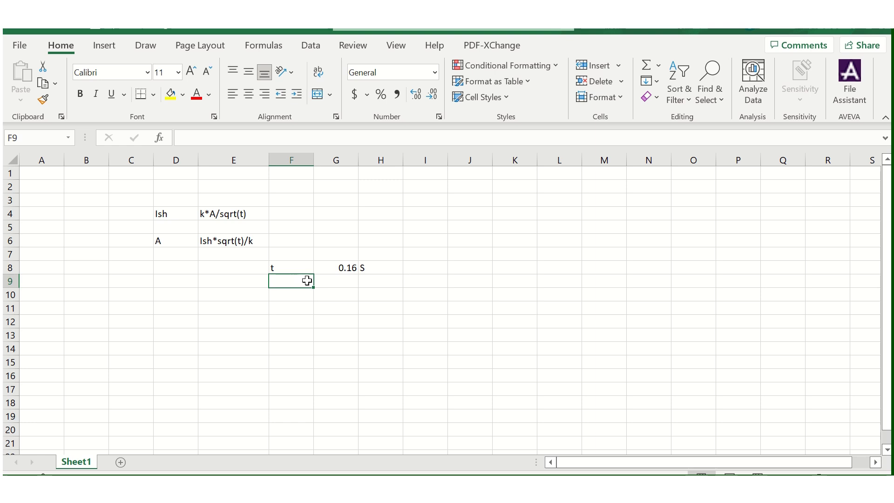
{"action": "type", "text": "K"}
{"action": "key", "text": "Tab"}
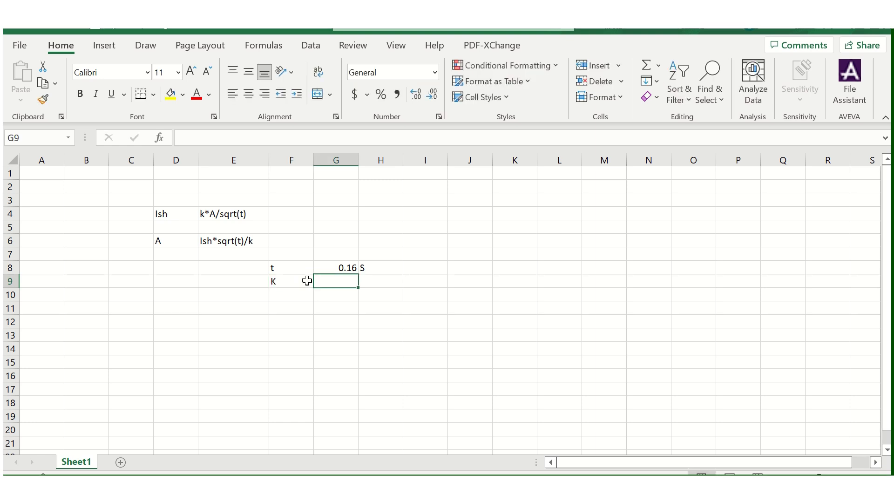
{"action": "type", "text": "0"}
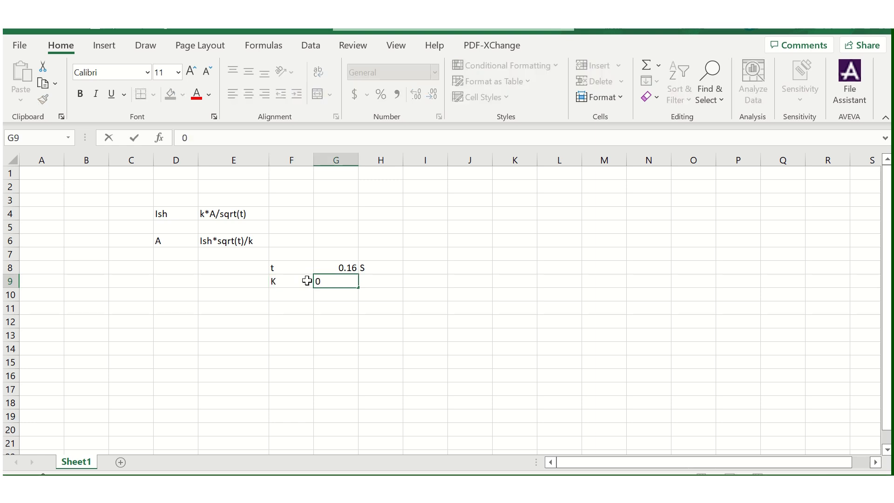
{"action": "type", "text": ".143"}
{"action": "key", "text": "Return"}
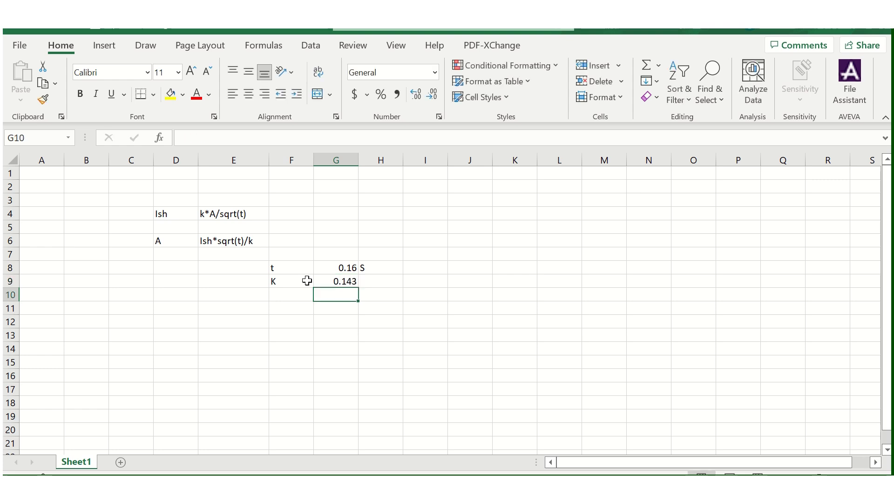
- Enter Ish, 40 and kA in F10:H10, retyping H10 to fix the autocorrected Ka
{"action": "left_click", "coordinate": [343, 281]}
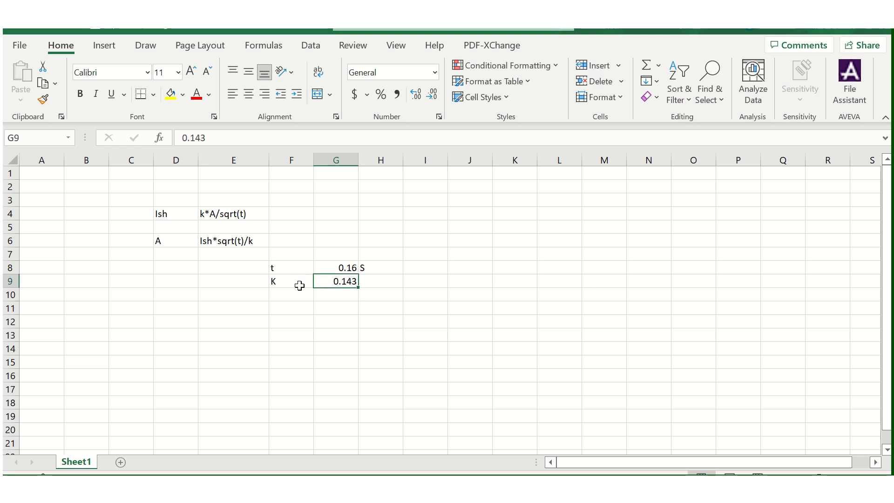
{"action": "left_click", "coordinate": [289, 297]}
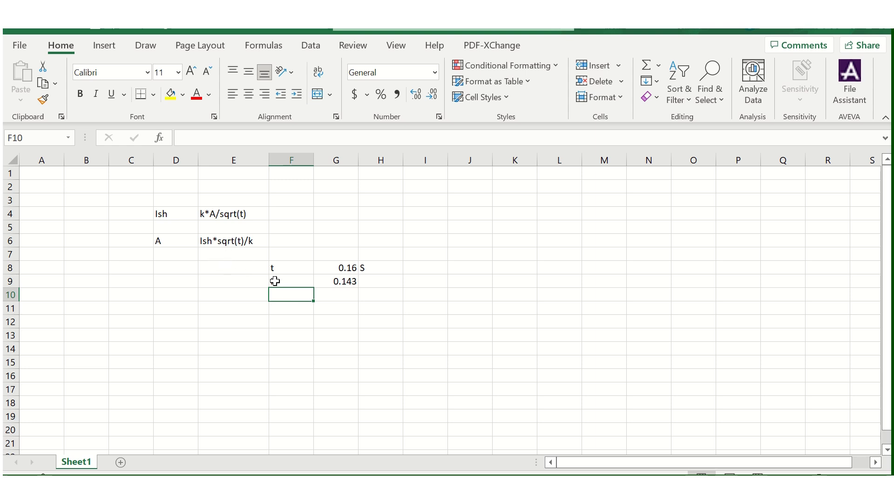
{"action": "type", "text": "I"}
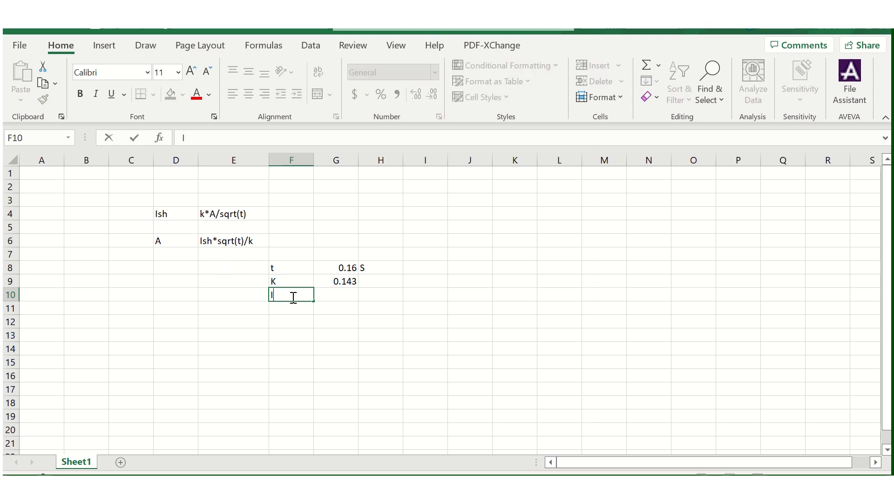
{"action": "type", "text": "sh"}
{"action": "key", "text": "Tab"}
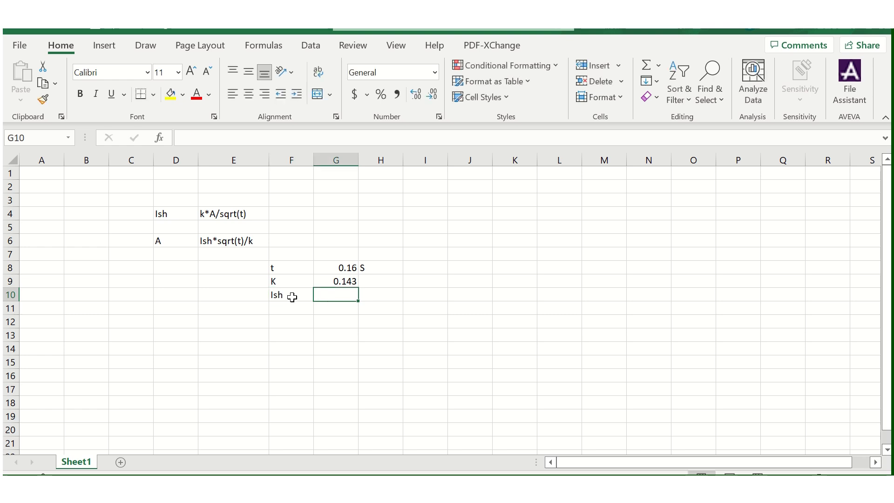
{"action": "type", "text": "40"}
{"action": "key", "text": "Tab"}
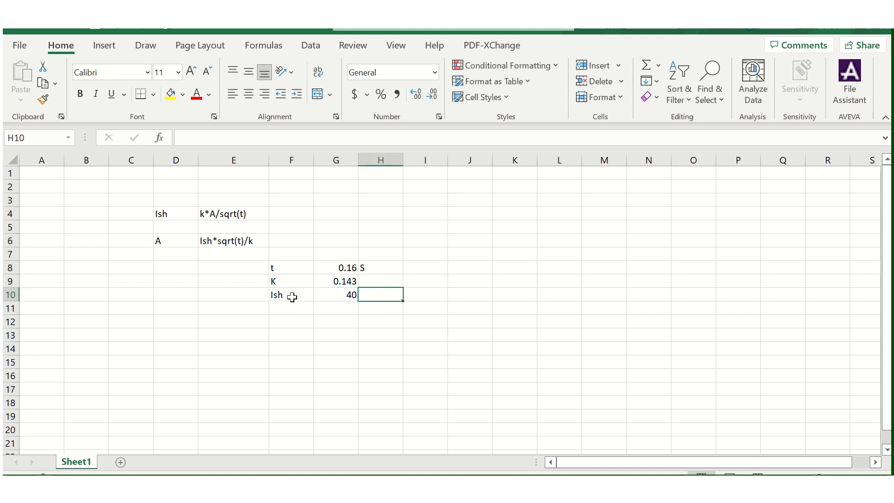
{"action": "type", "text": "kA"}
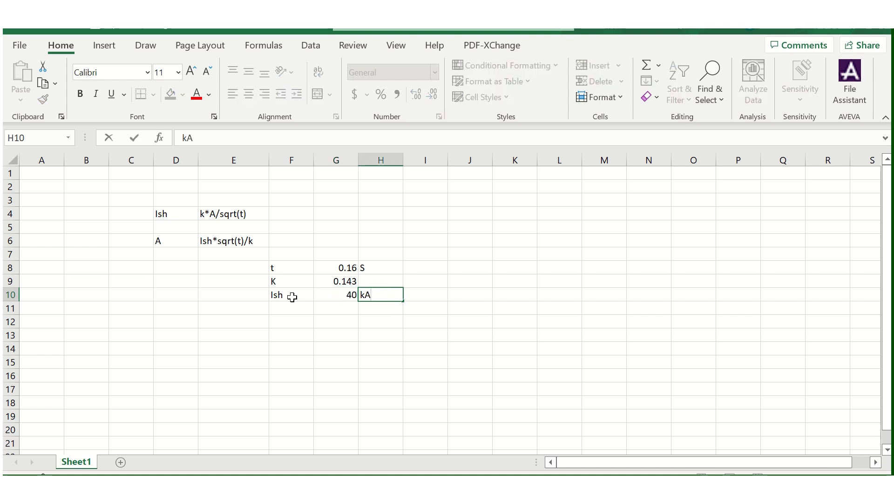
{"action": "key", "text": "Return"}
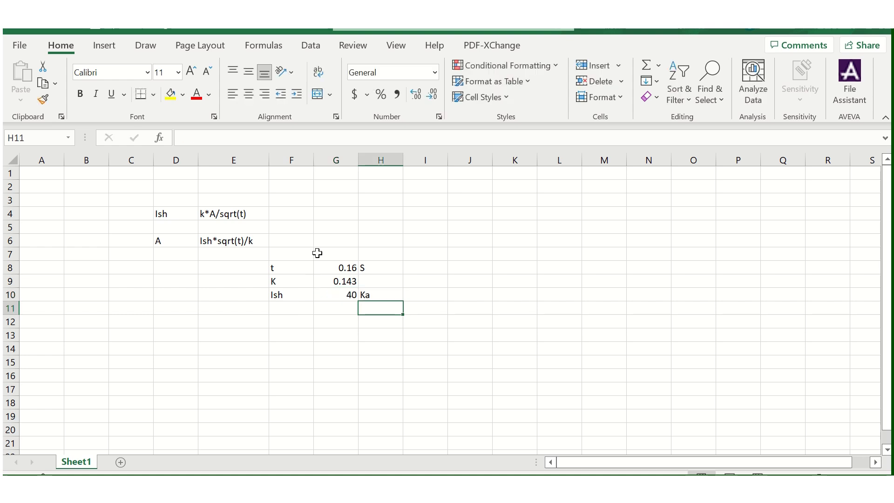
{"action": "left_click", "coordinate": [365, 294]}
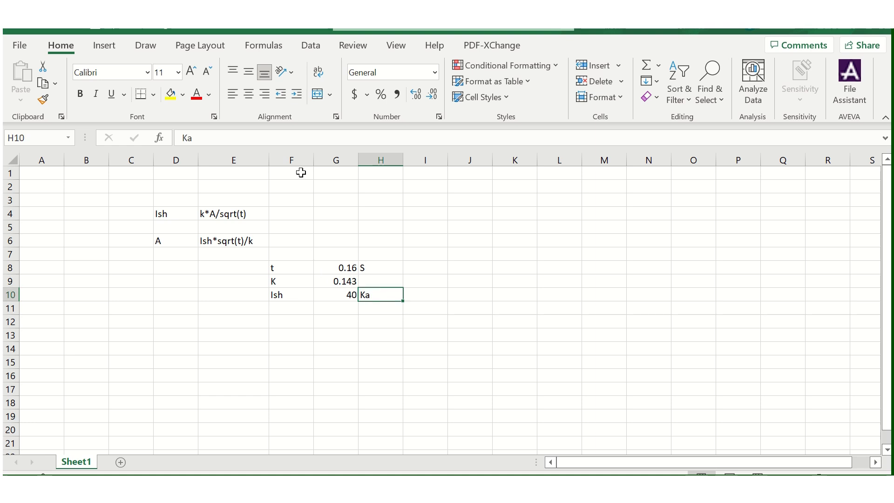
{"action": "type", "text": "kA"}
{"action": "key", "text": "Return"}
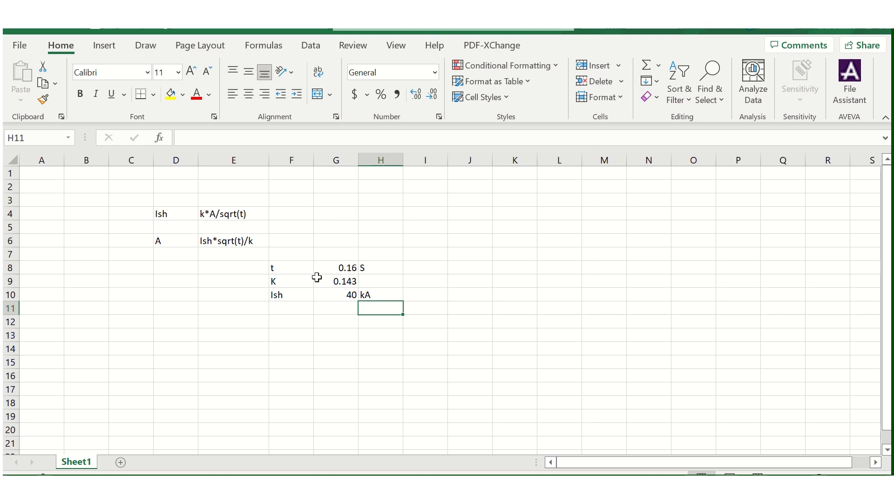
- Select the t, K and Ish value block F8:G10, click D6, then return to the ETAP diagram
{"action": "left_click_drag", "start_coordinate": [284, 267], "coordinate": [346, 299]}
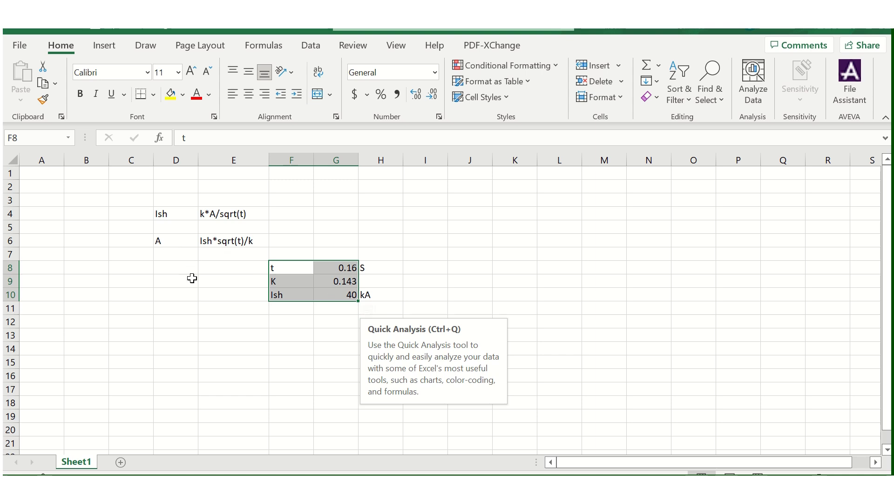
{"action": "left_click", "coordinate": [181, 240]}
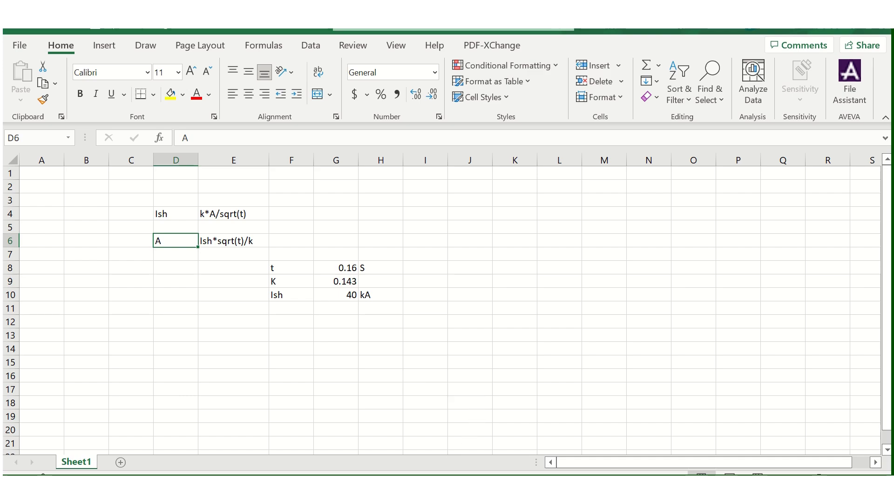
{"action": "key", "text": "alt+Tab"}
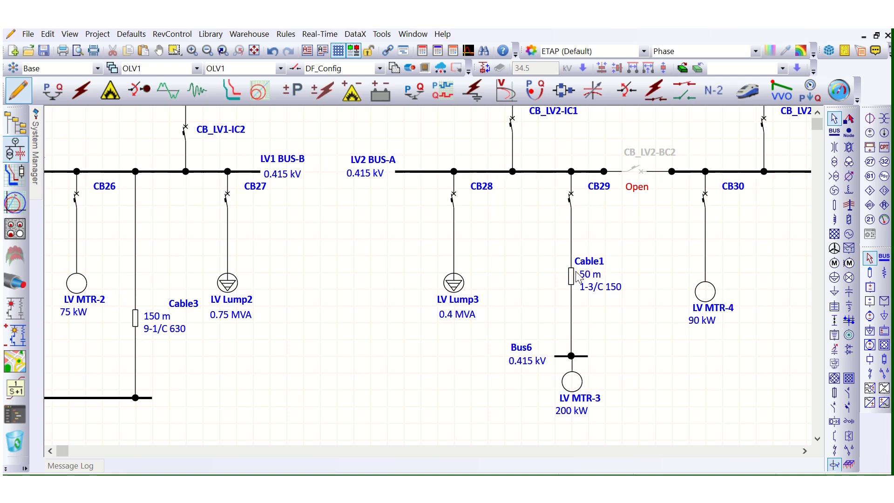
{"action": "left_click", "coordinate": [571, 199]}
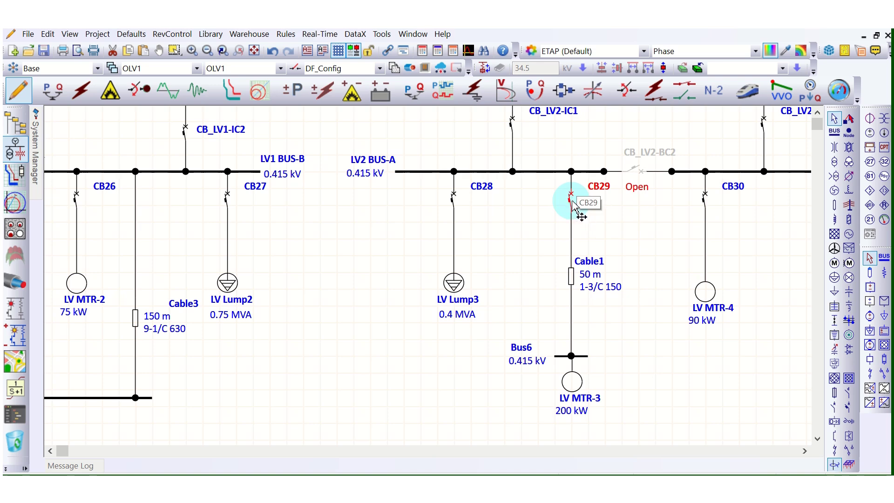
{"action": "key", "text": "Escape"}
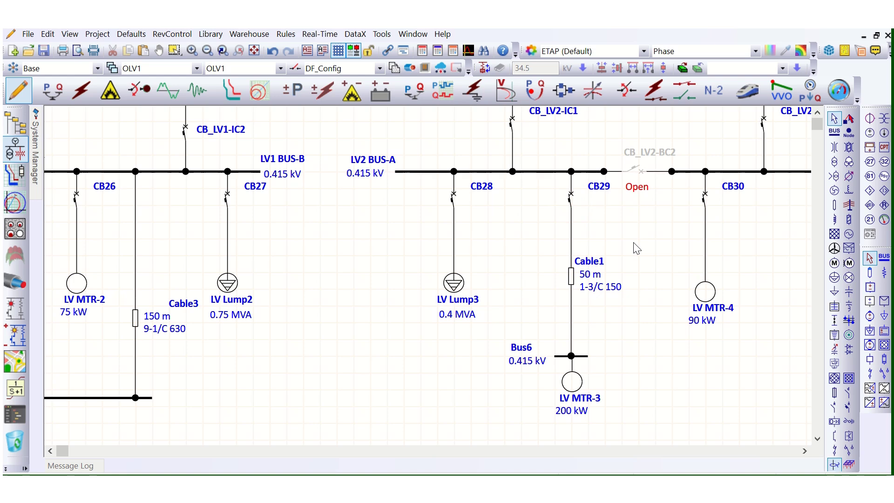